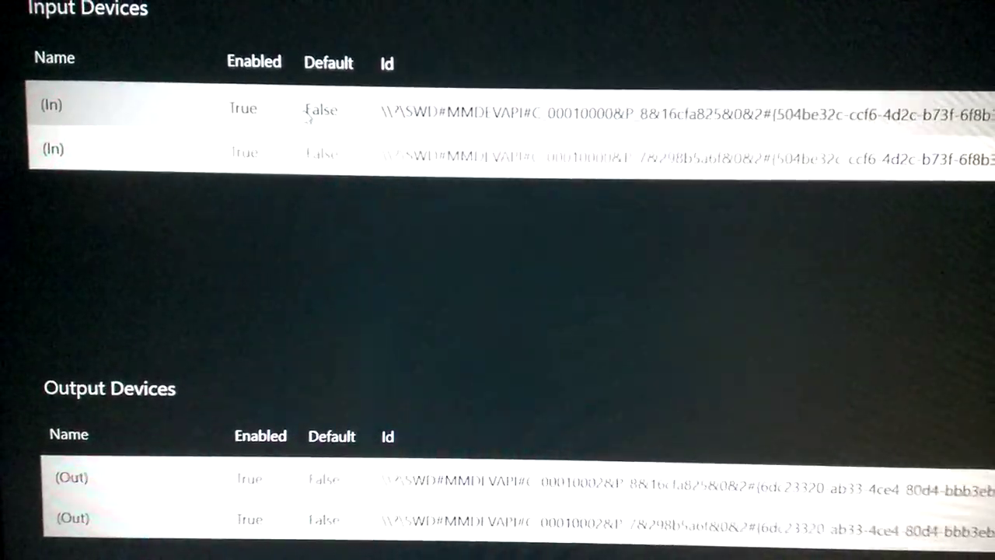
Select the first 'In' device in the Input Devices list as the MIDI input.
left_click(309, 117)
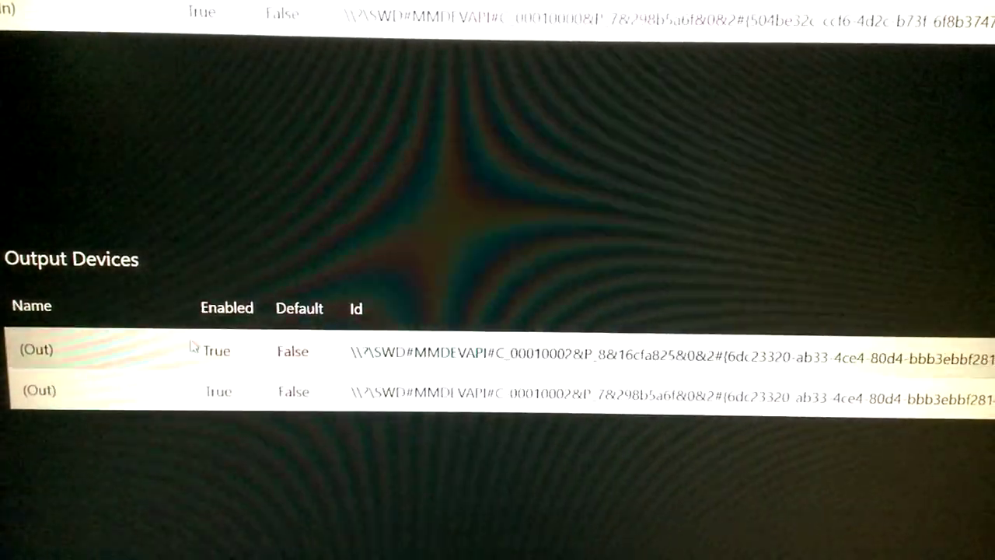